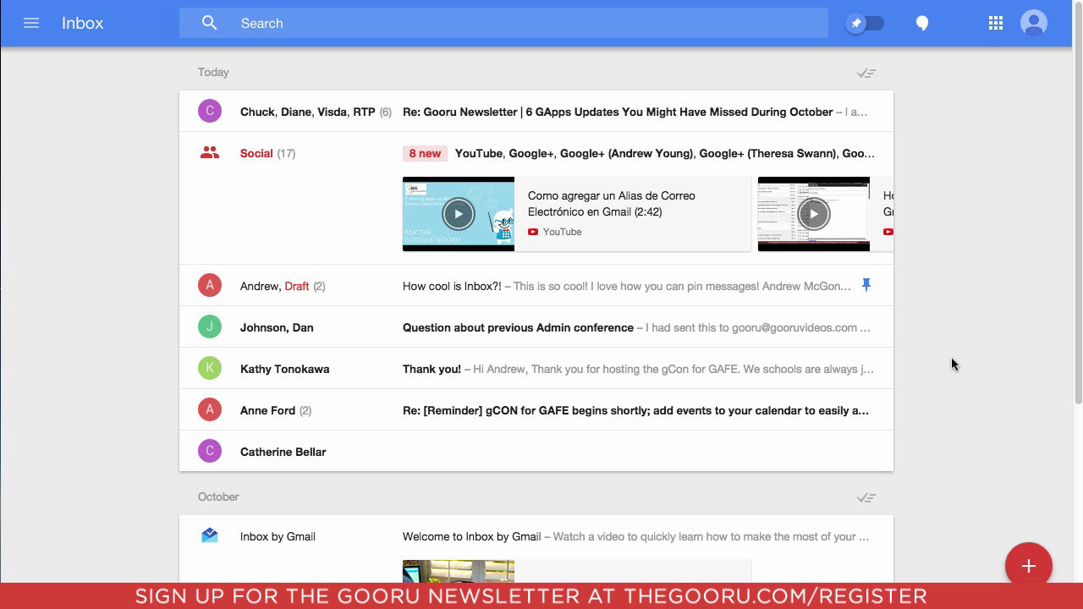
- Advance the Social bundle's video previews and expand the quick-compose shortcuts
{"action": "scroll", "coordinate": [952, 359], "scroll_direction": "down", "scroll_amount": 3}
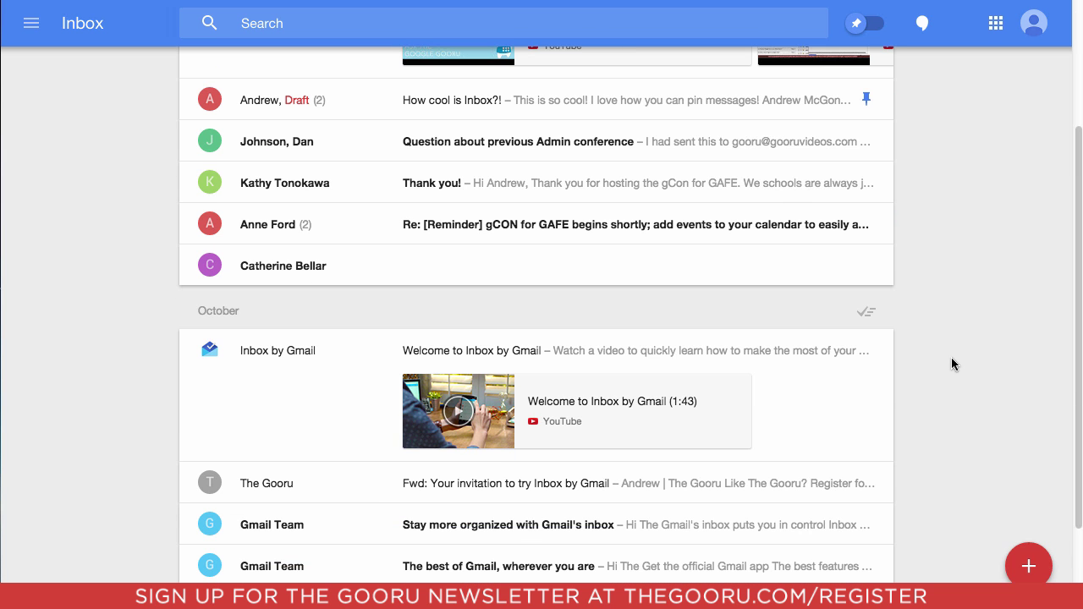
{"action": "scroll", "coordinate": [952, 358], "scroll_direction": "up", "scroll_amount": 3}
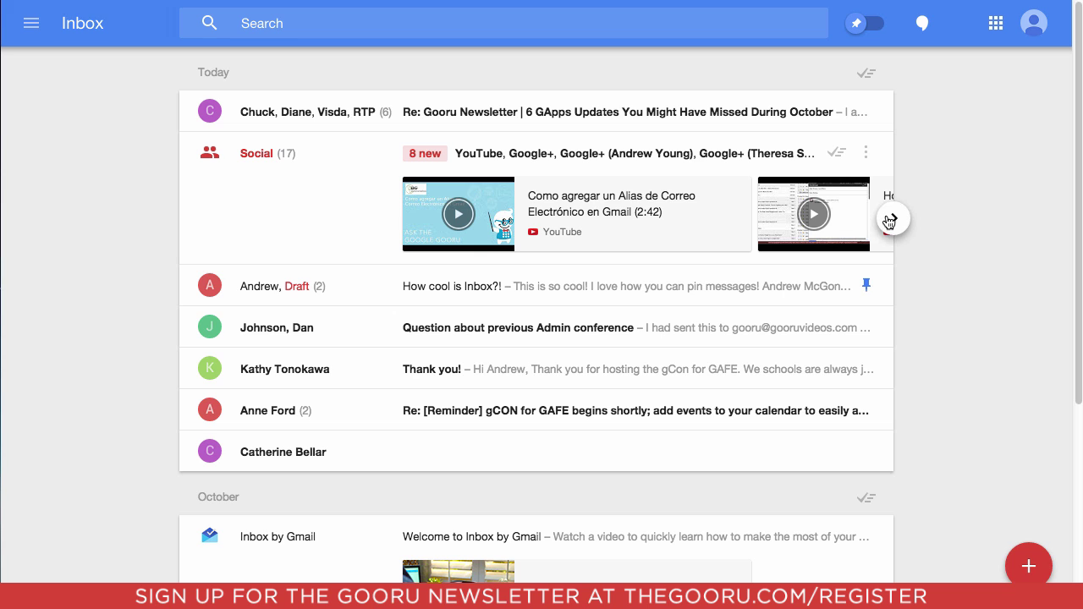
{"action": "left_click", "coordinate": [893, 220]}
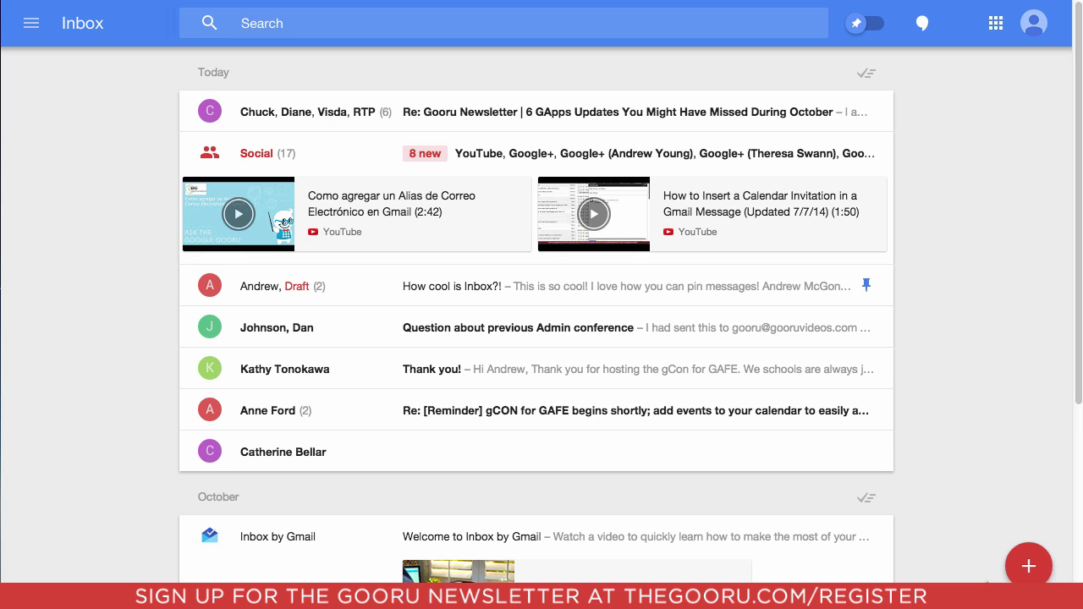
{"action": "mouse_move", "coordinate": [1027, 572]}
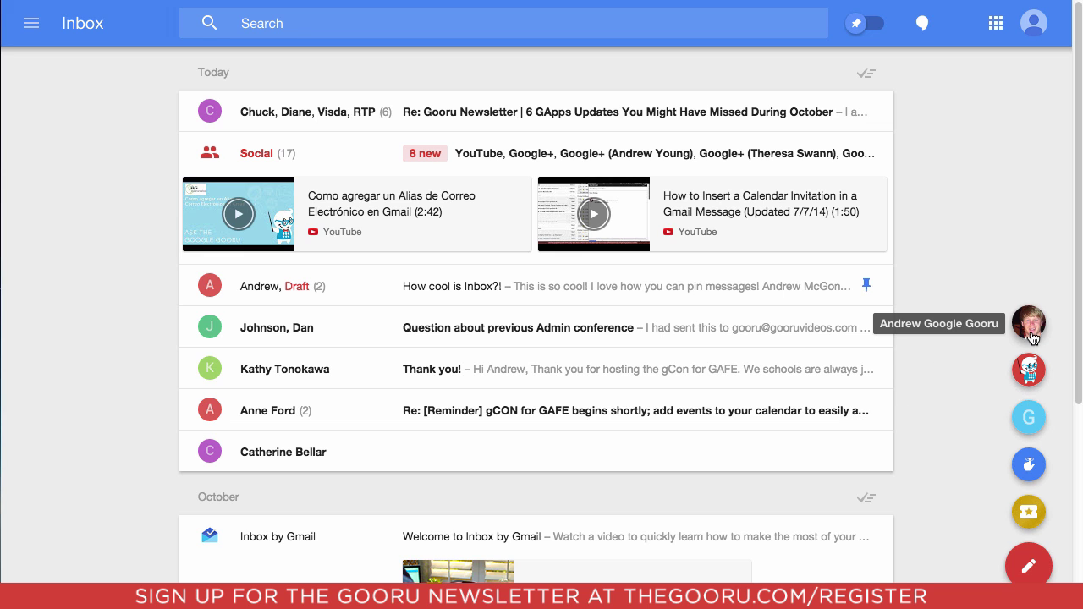
- Start a message to The Gooru, close that draft, and begin a blank reminder
{"action": "left_click", "coordinate": [1029, 373]}
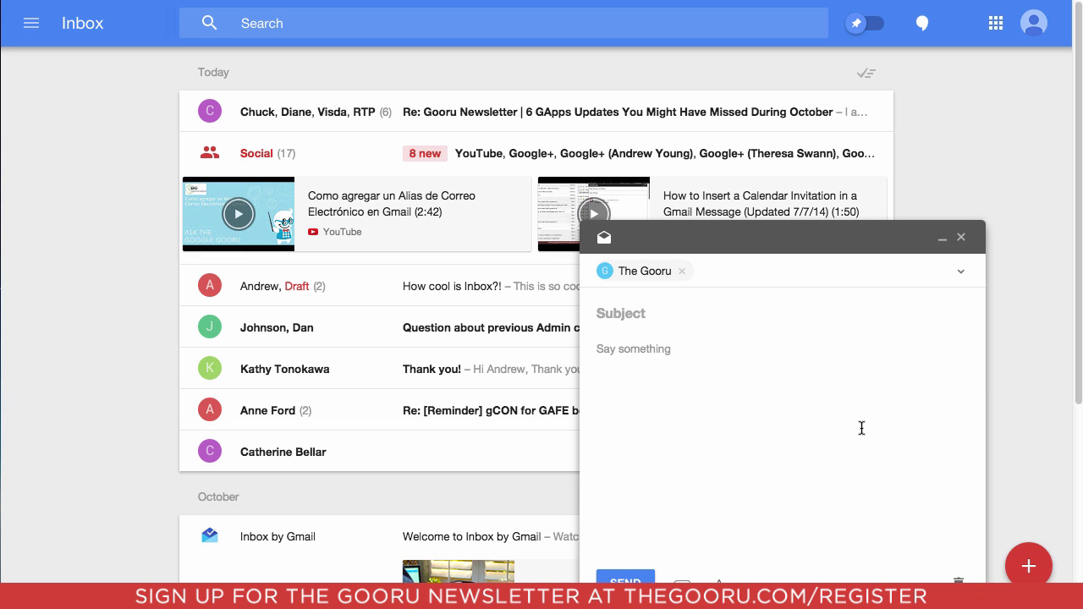
{"action": "left_click", "coordinate": [960, 237]}
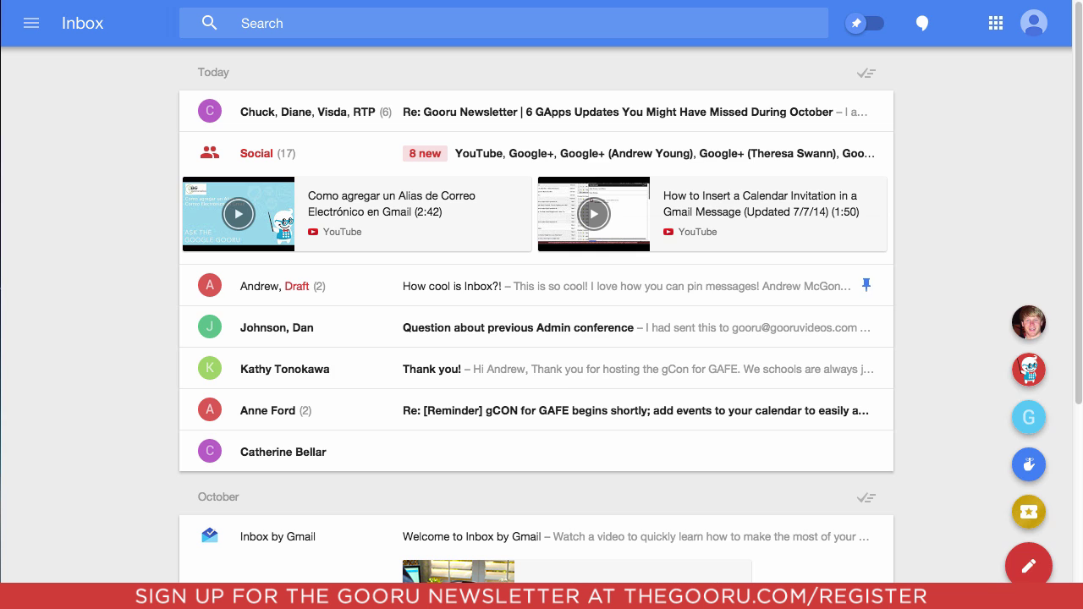
{"action": "left_click", "coordinate": [1028, 474]}
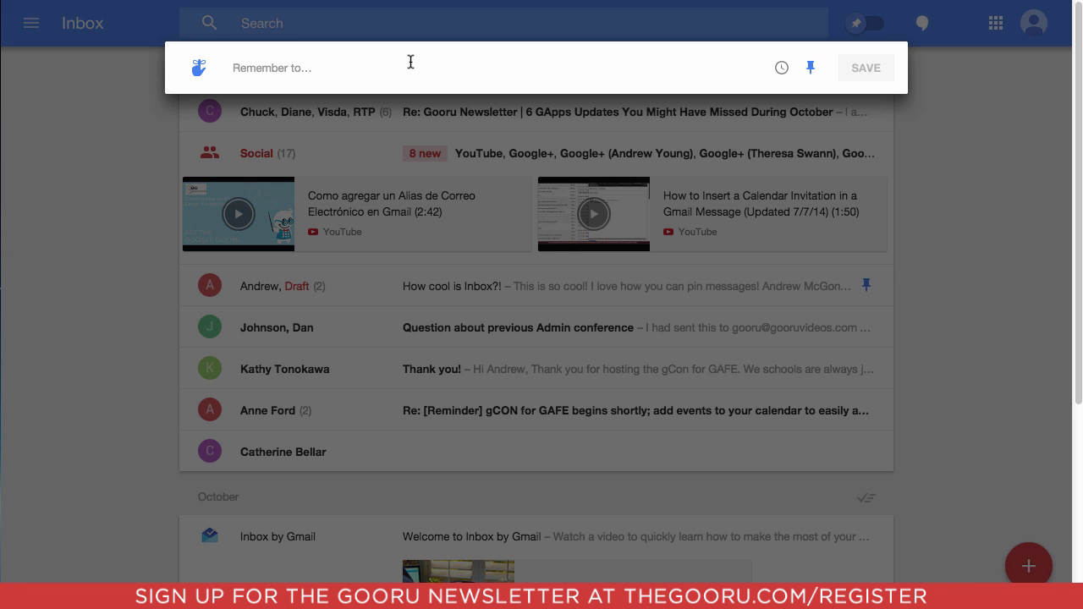
- Save the reminder 'Email my boss' scheduled for Tomorrow
{"action": "type", "text": "Email "}
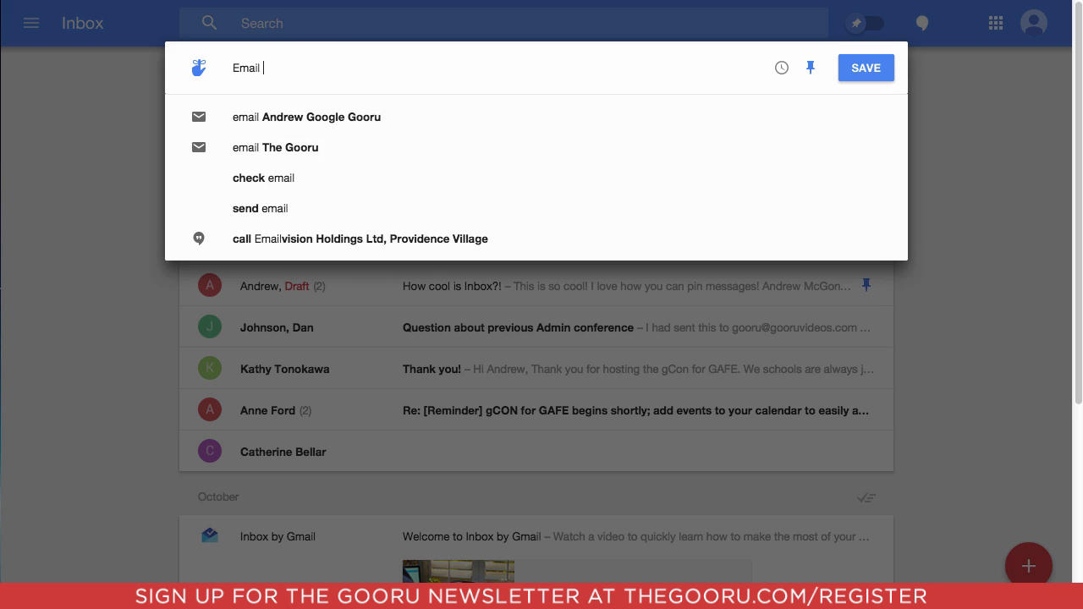
{"action": "type", "text": "my boss"}
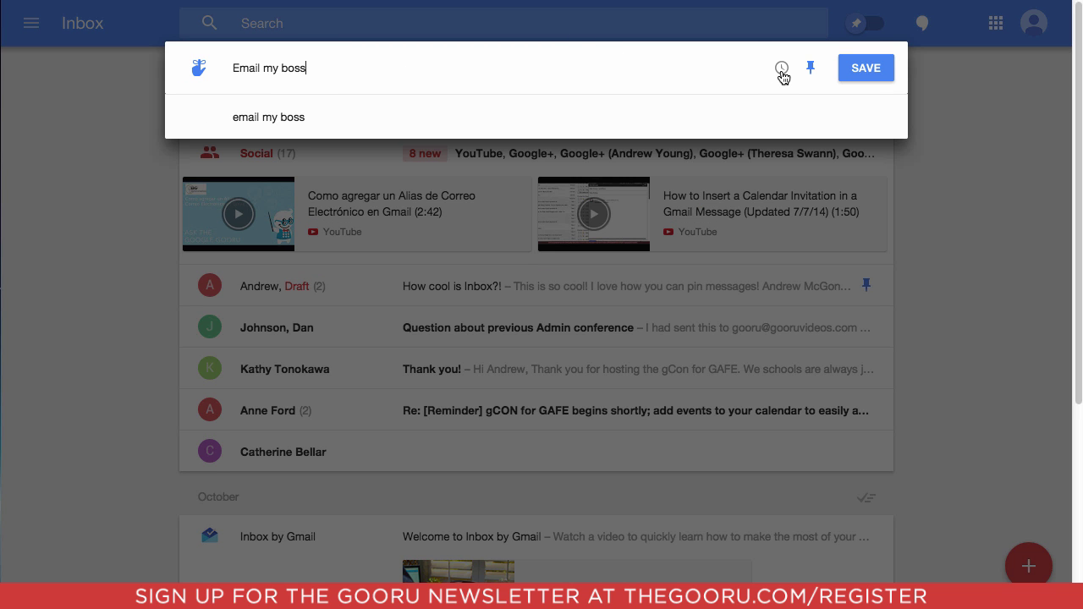
{"action": "left_click", "coordinate": [782, 74]}
{"action": "left_click", "coordinate": [695, 182]}
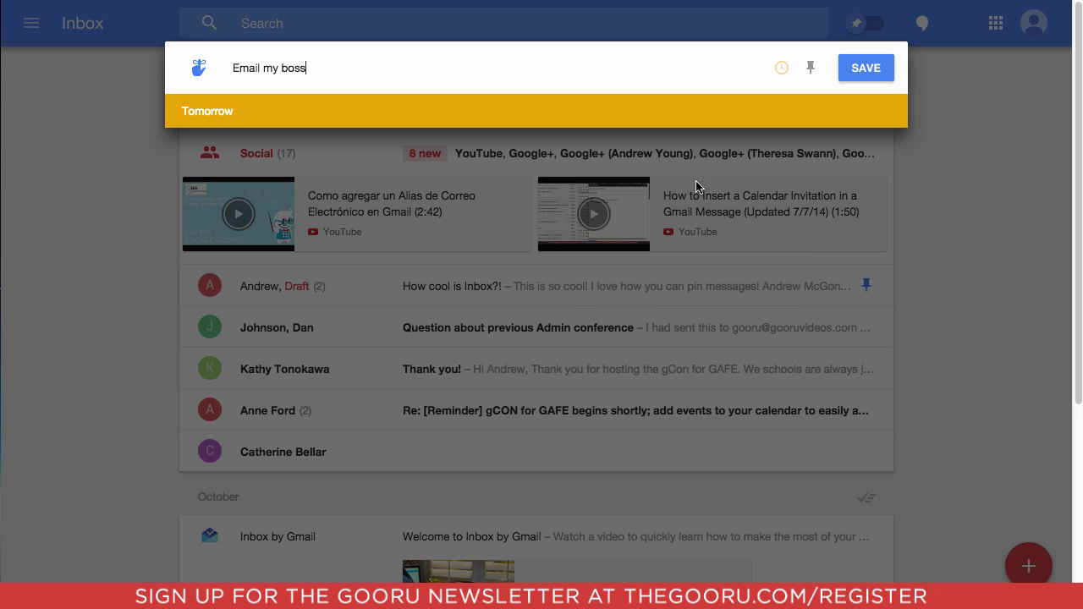
{"action": "left_click", "coordinate": [863, 69]}
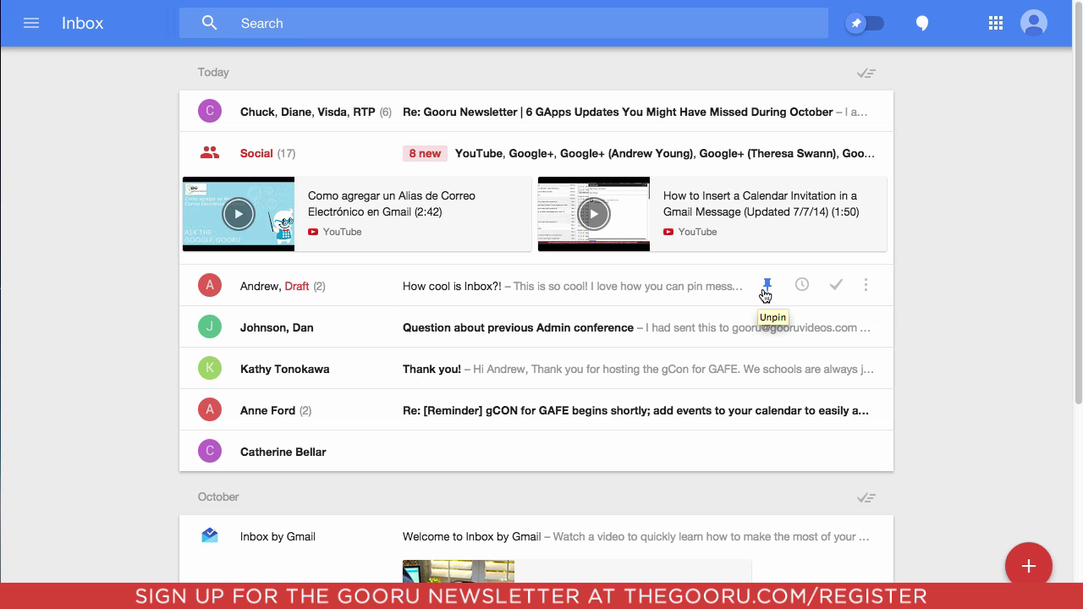
{"action": "left_click", "coordinate": [835, 288]}
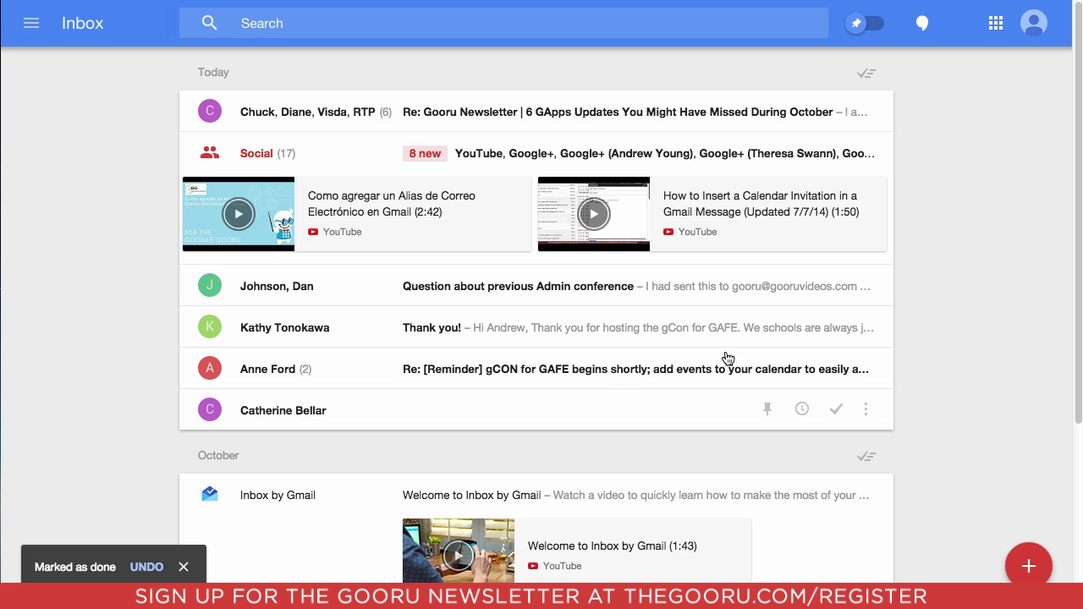
{"action": "left_click", "coordinate": [140, 572]}
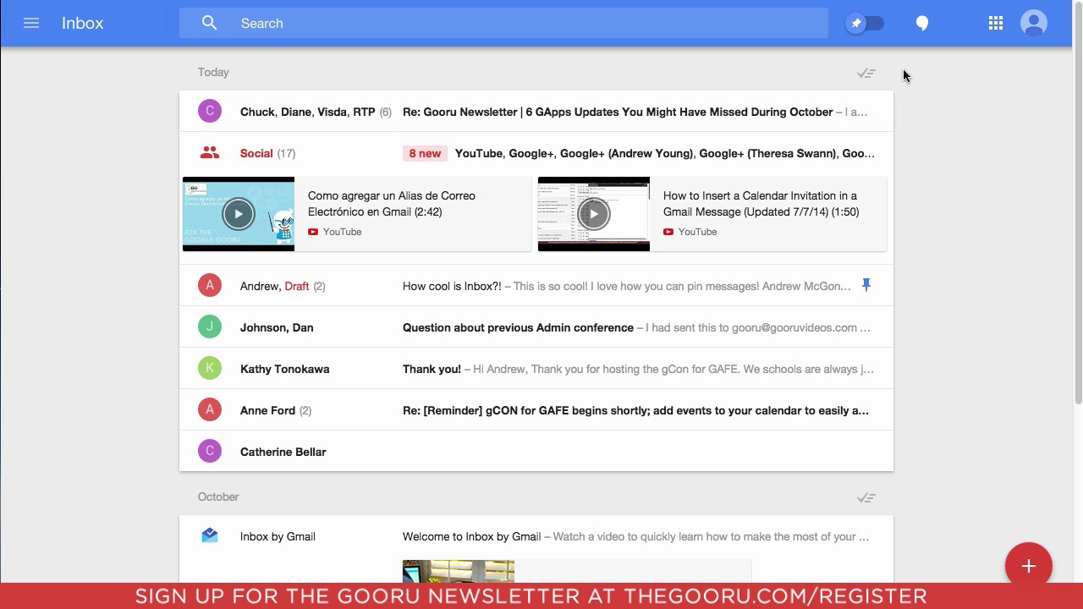
{"action": "left_click", "coordinate": [872, 32]}
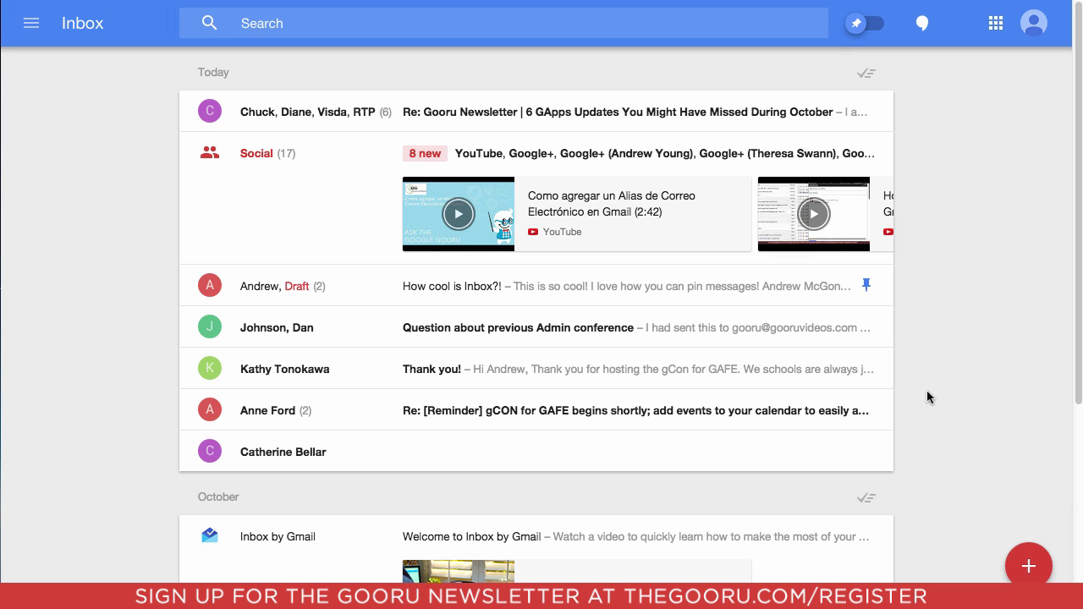
- Sweep the October section, marking its 5 unpinned messages as done
{"action": "scroll", "coordinate": [927, 392], "scroll_direction": "down", "scroll_amount": 5}
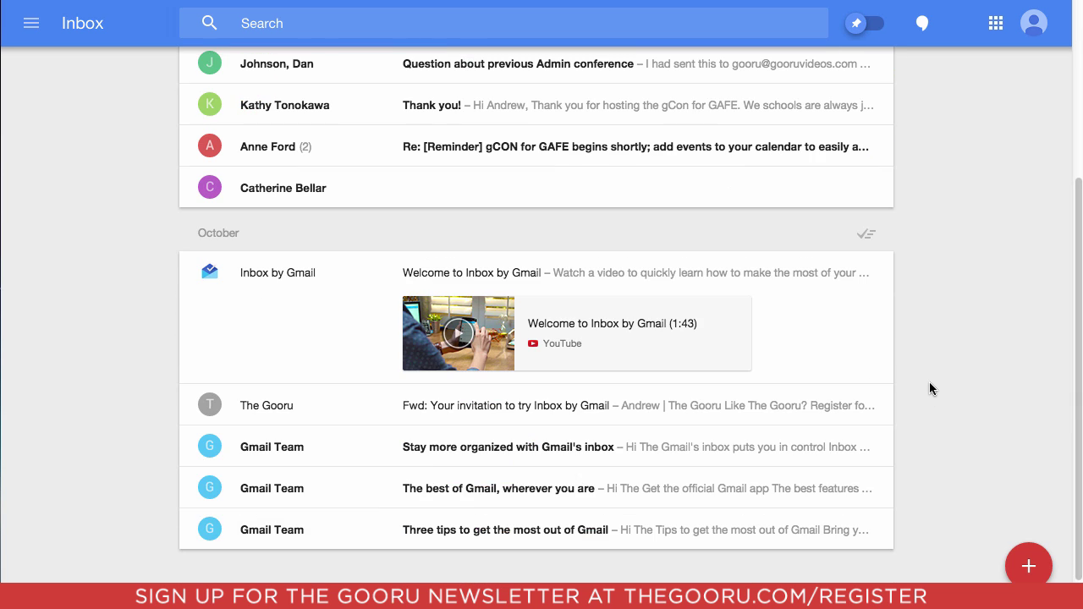
{"action": "left_click", "coordinate": [869, 239]}
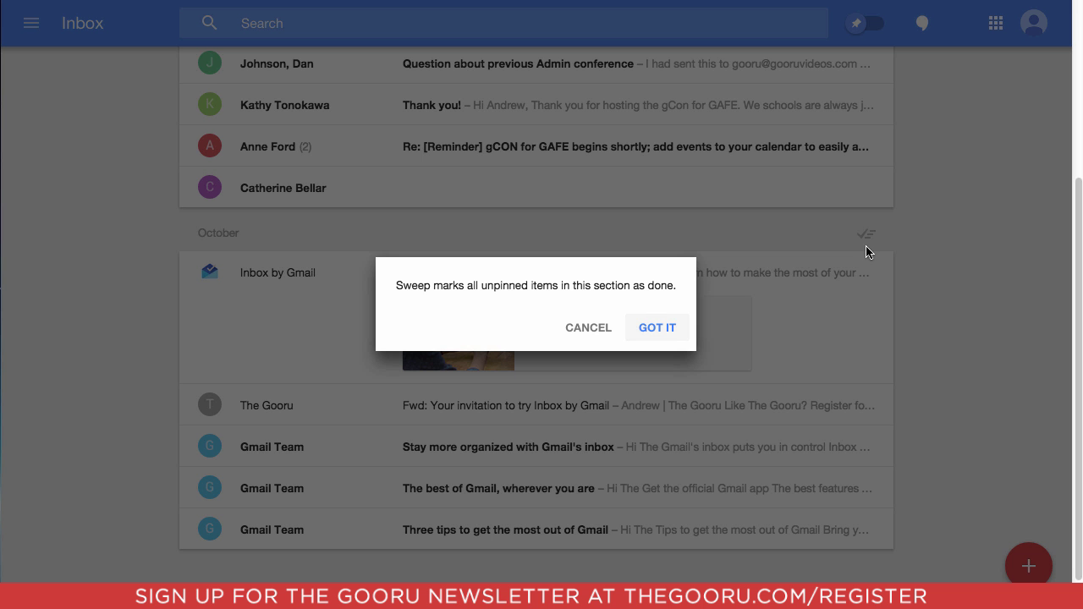
{"action": "left_click", "coordinate": [671, 328]}
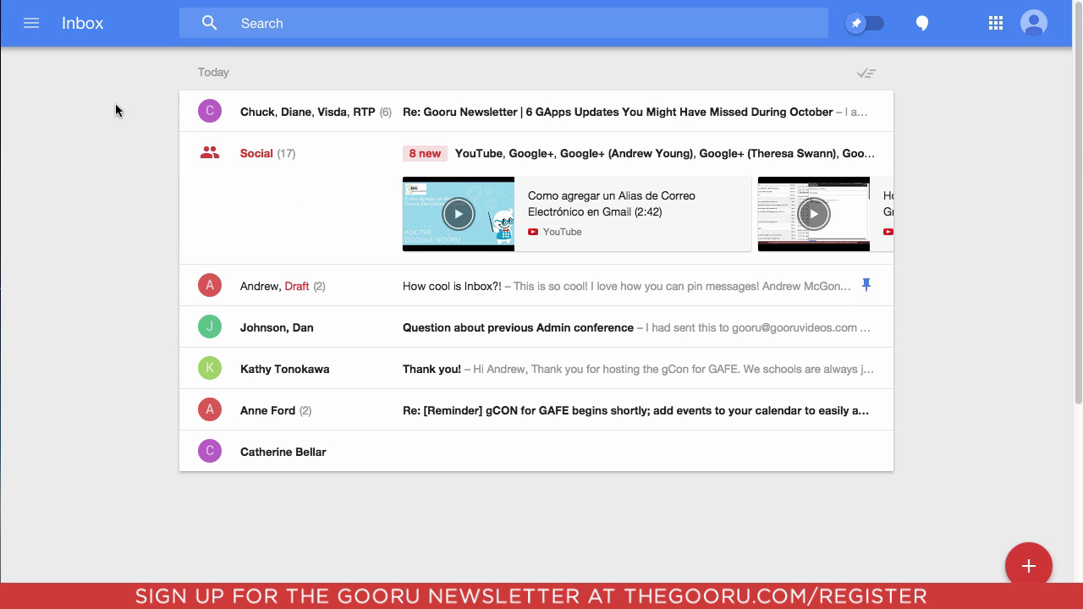
- Switch to the Done view, then reopen the drawer and scroll to the bundles
{"action": "left_click", "coordinate": [35, 26]}
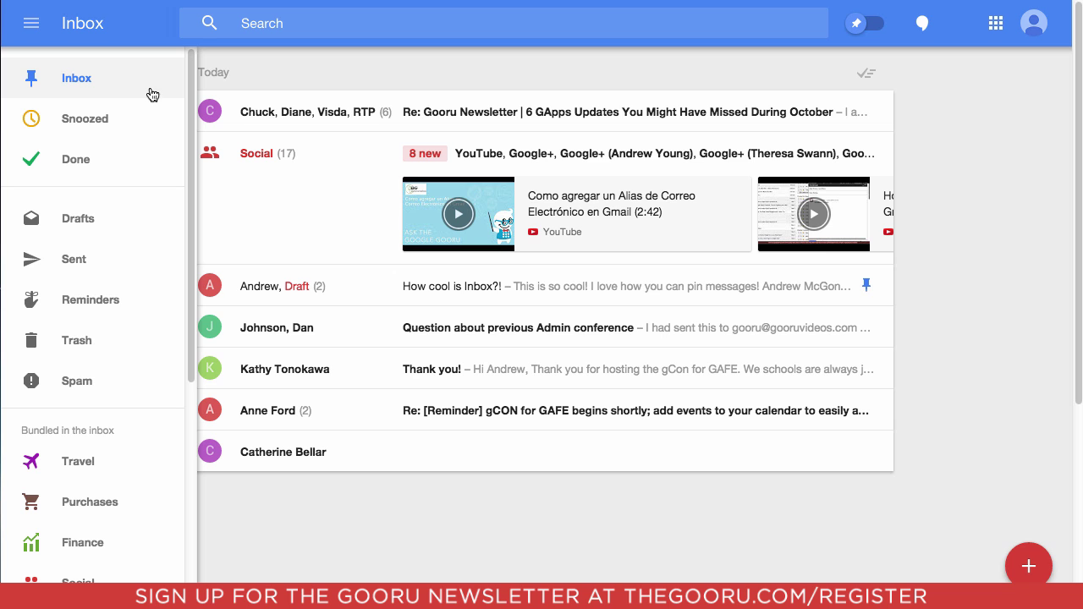
{"action": "left_click", "coordinate": [147, 169]}
{"action": "left_click", "coordinate": [345, 200]}
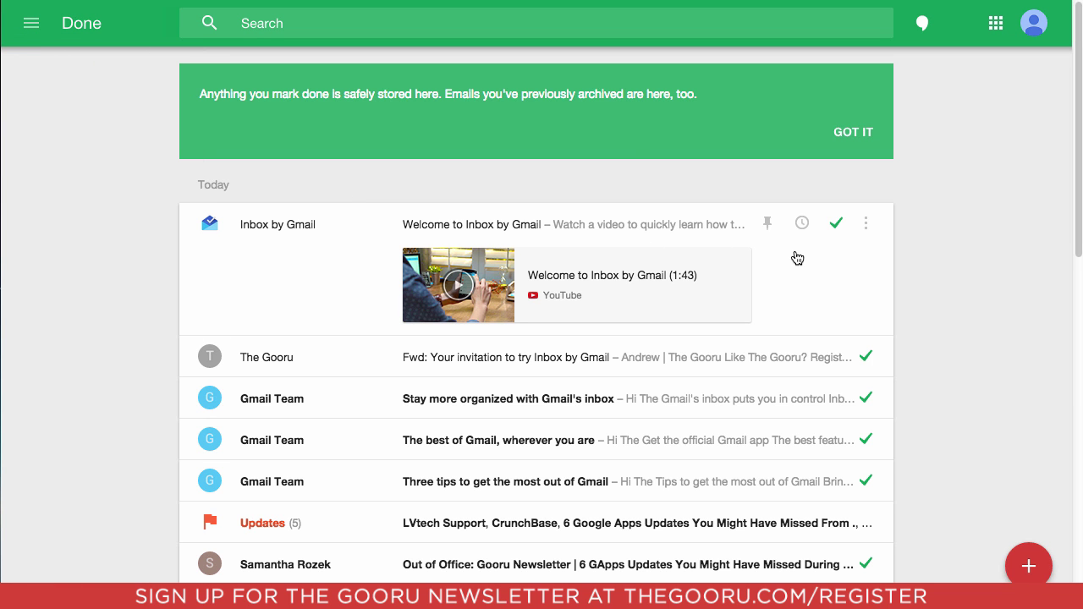
{"action": "left_click", "coordinate": [31, 23]}
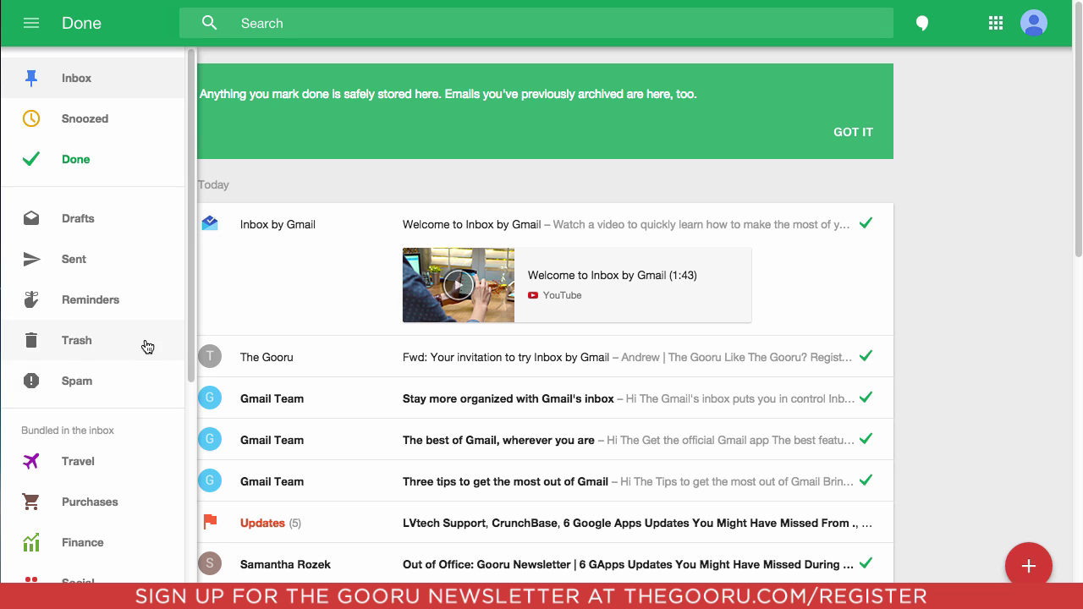
{"action": "scroll", "coordinate": [148, 347], "scroll_direction": "down", "scroll_amount": 5}
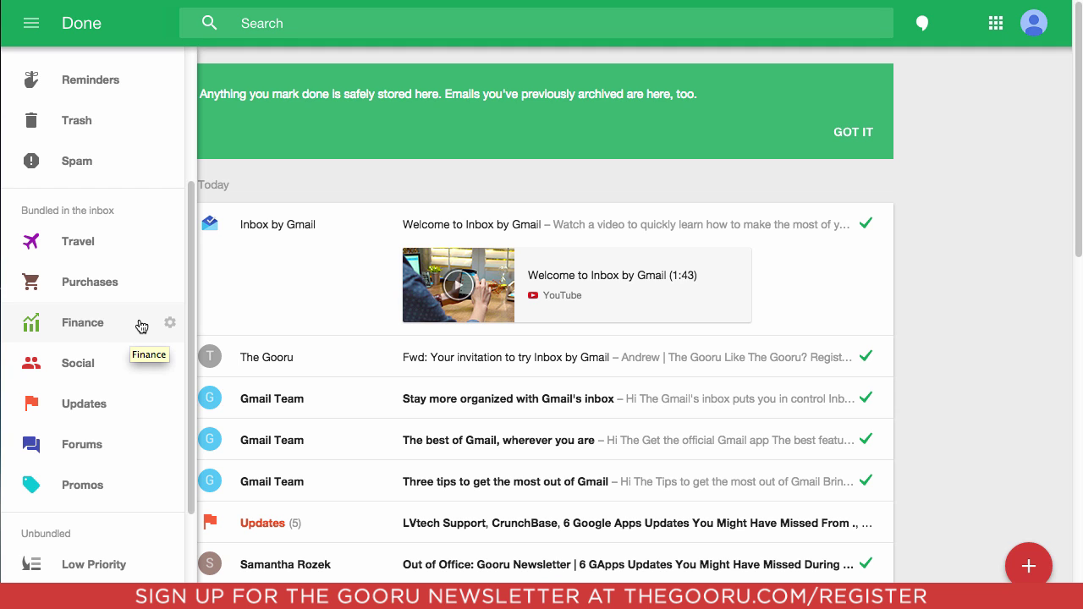
- Create a new bundle from the drawer's Create new option and name it 'Work'
{"action": "scroll", "coordinate": [142, 326], "scroll_direction": "down", "scroll_amount": 3}
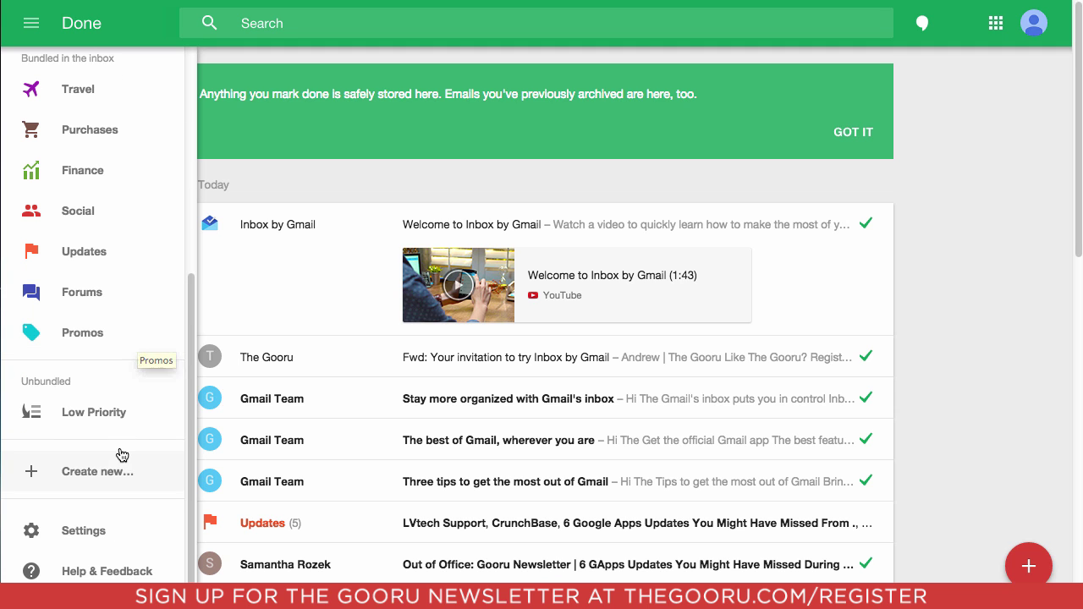
{"action": "left_click", "coordinate": [117, 476]}
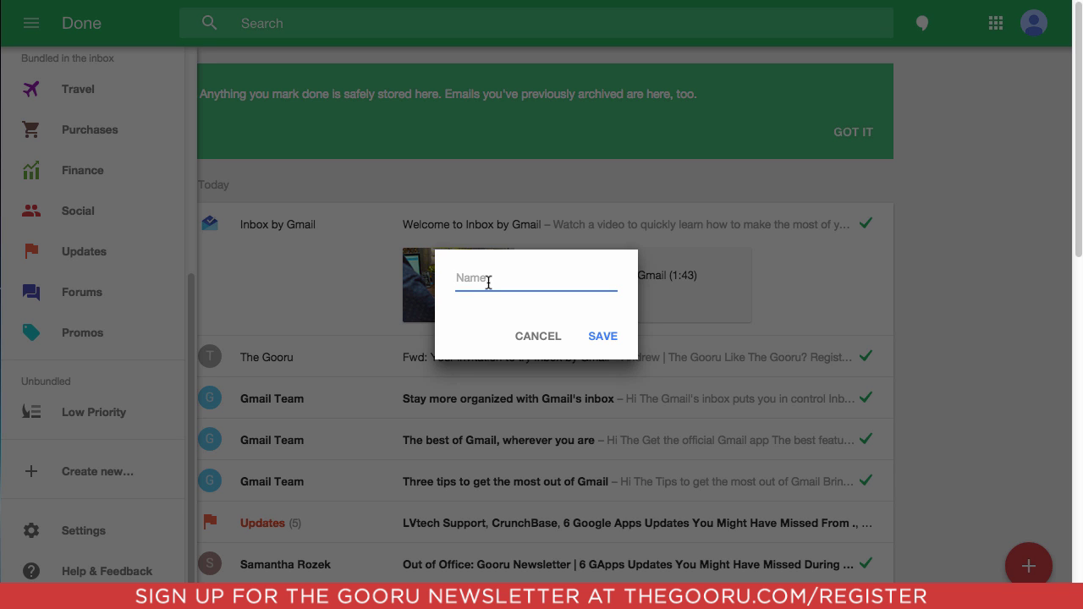
{"action": "type", "text": "Work"}
{"action": "left_click", "coordinate": [602, 336]}
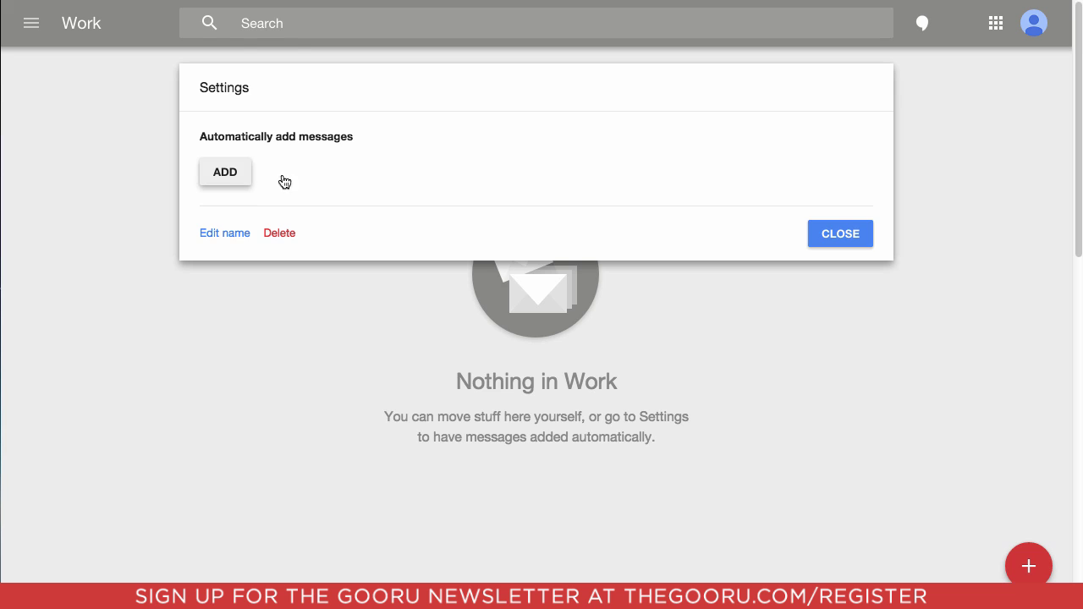
- Add a Work bundle rule that collects messages from The Gooru
{"action": "left_click", "coordinate": [223, 174]}
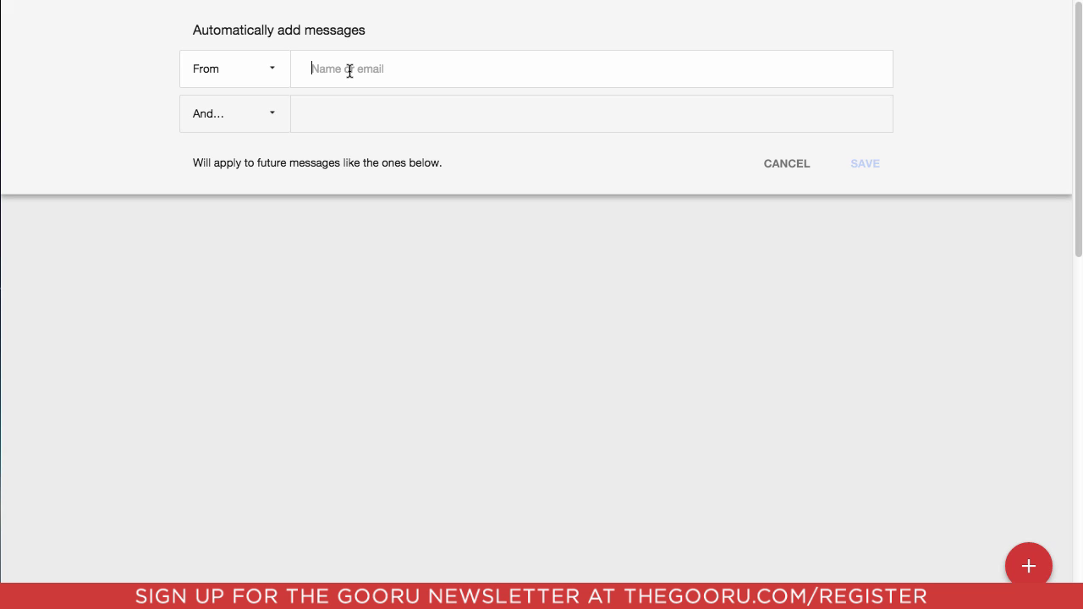
{"action": "type", "text": "goo"}
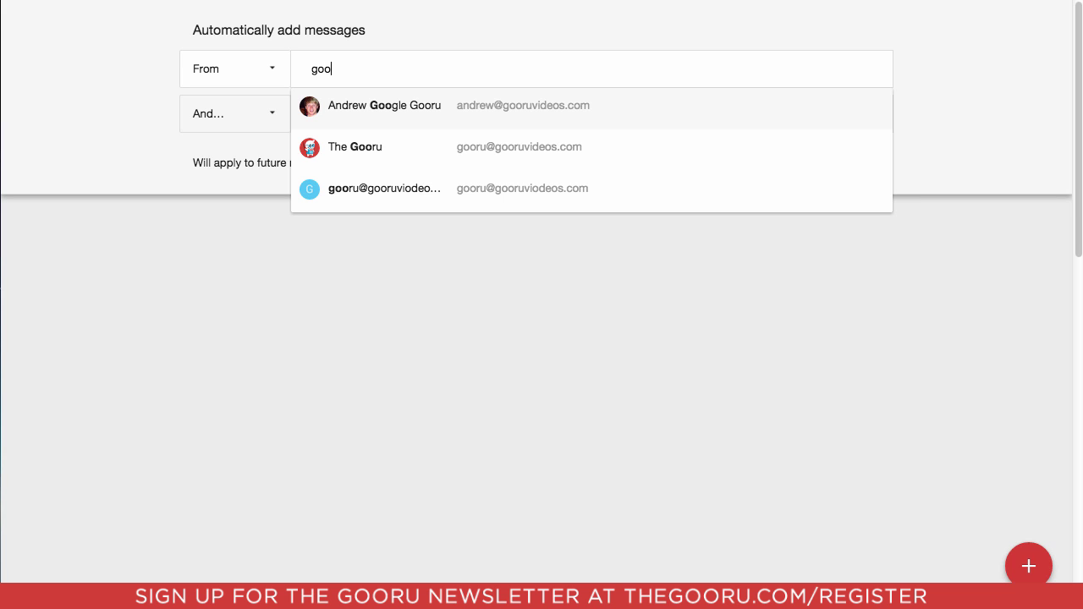
{"action": "left_click", "coordinate": [362, 135]}
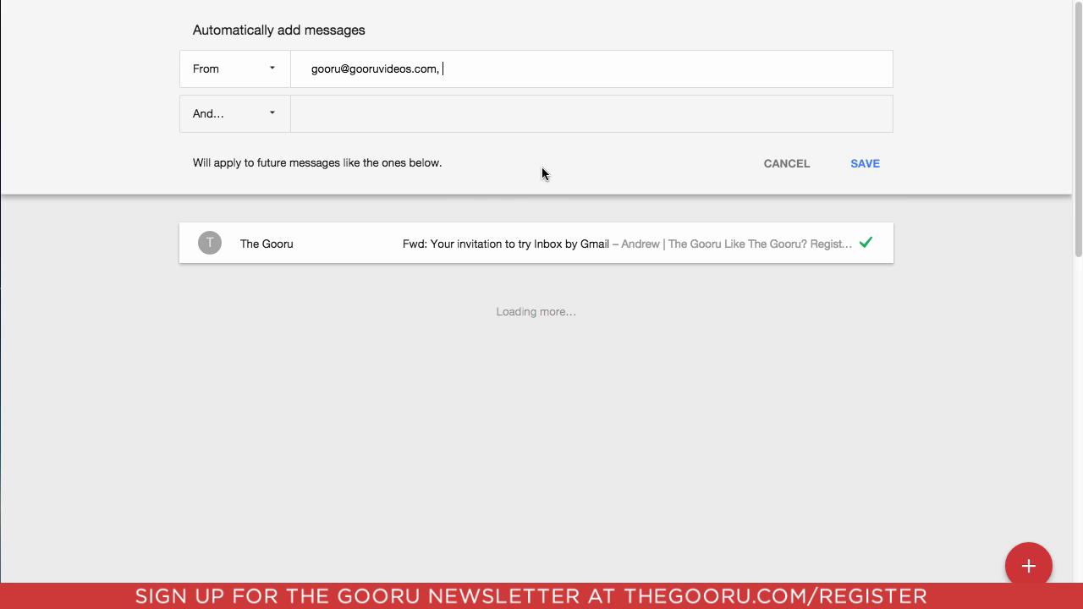
{"action": "left_click", "coordinate": [865, 174]}
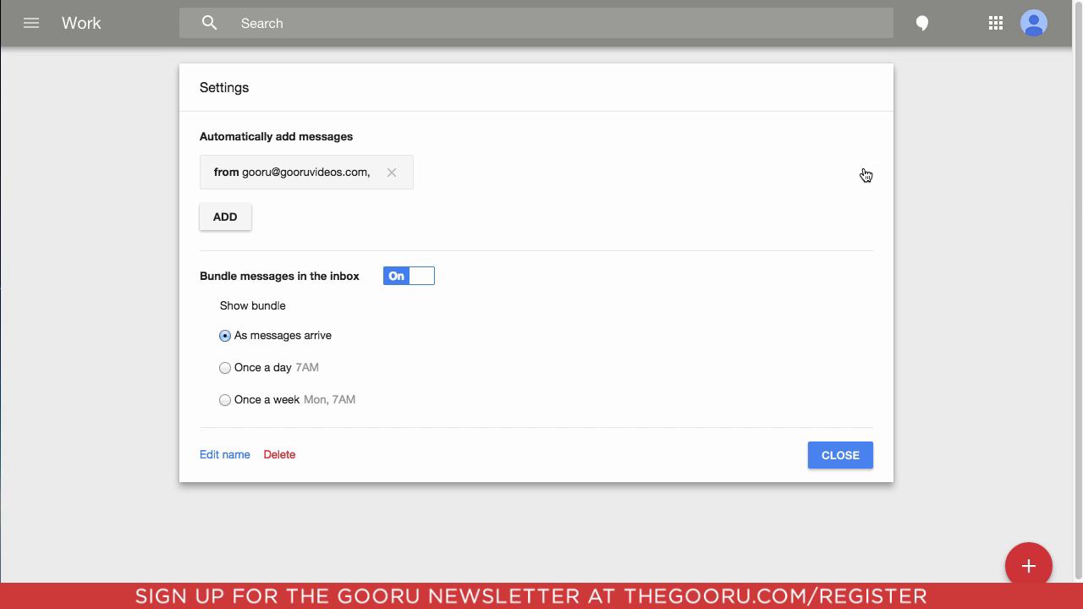
- Close the Work bundle settings and return to the main Inbox
{"action": "left_click", "coordinate": [859, 472]}
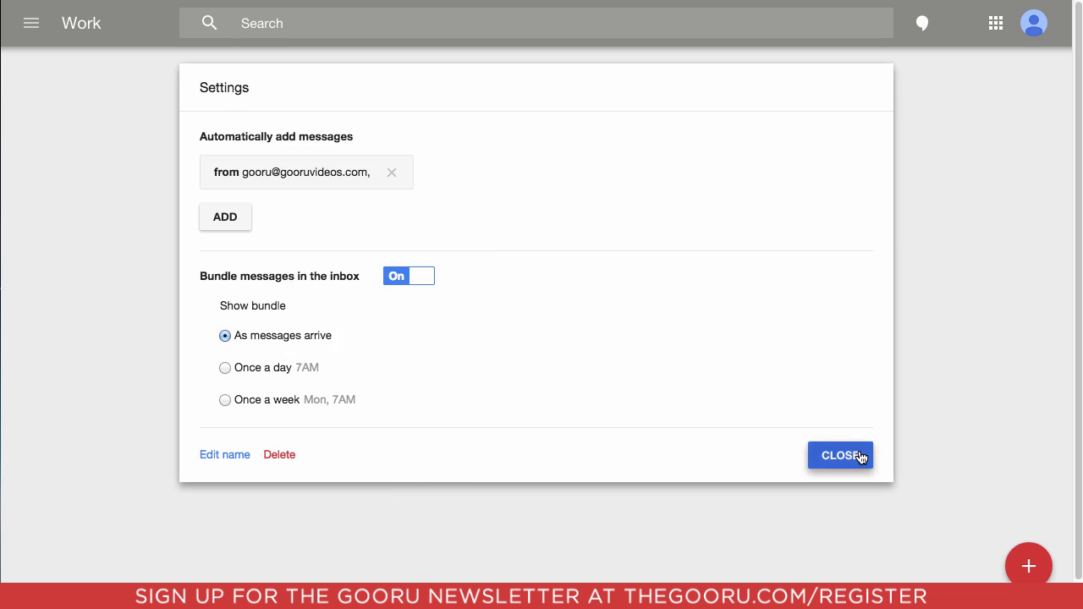
{"action": "left_click", "coordinate": [30, 23]}
{"action": "left_click", "coordinate": [125, 82]}
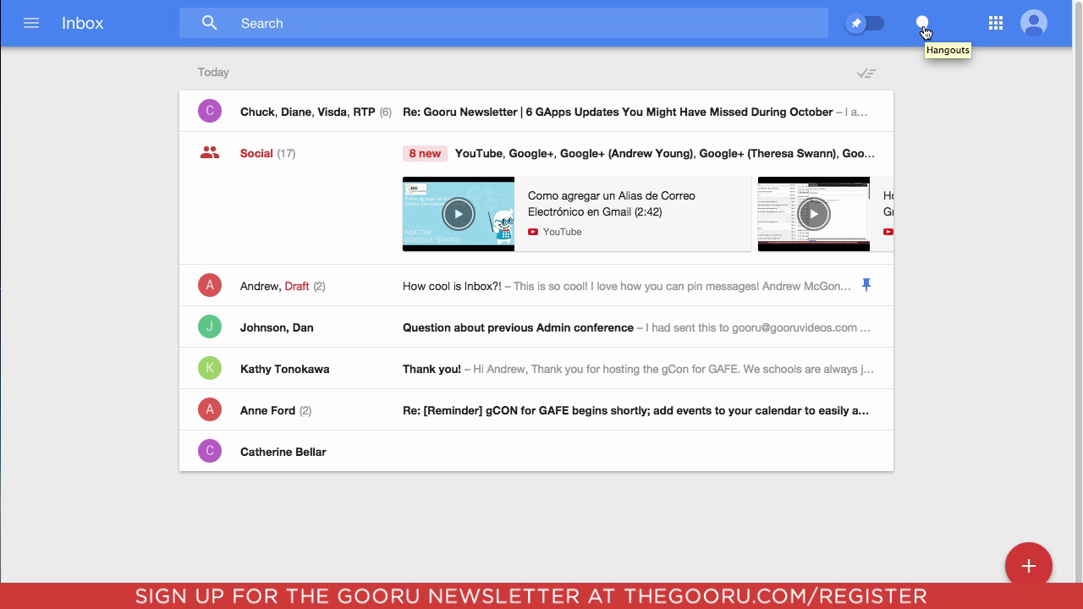
- Show and dismiss the Google apps launcher, then open mail search
{"action": "left_click", "coordinate": [999, 27]}
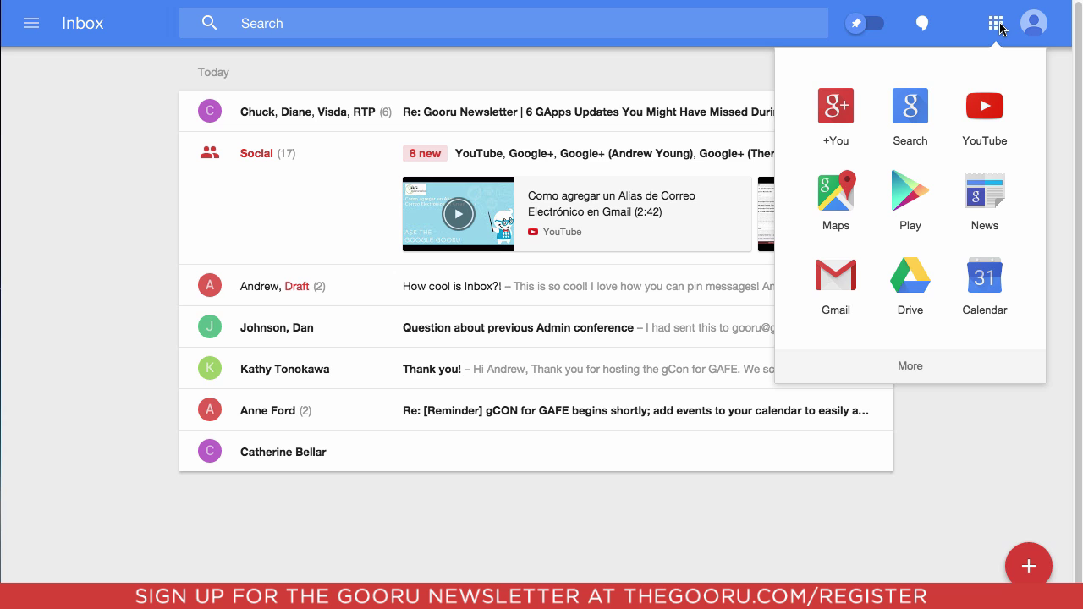
{"action": "left_click", "coordinate": [956, 388]}
{"action": "left_click", "coordinate": [700, 29]}
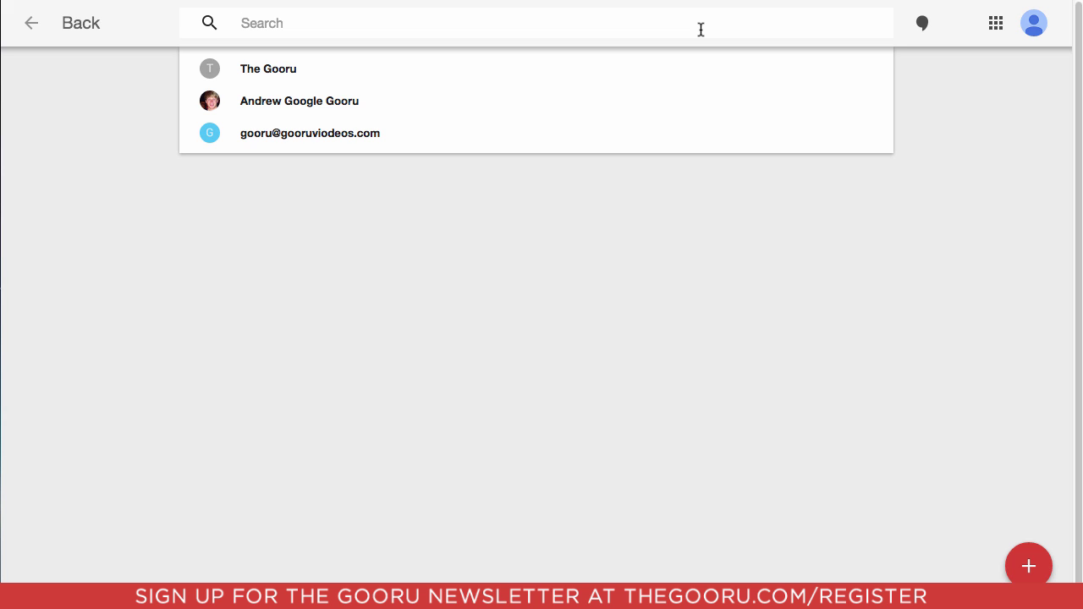
- Search the mail for 'gooru', then exit search back to the inbox
{"action": "type", "text": "gooru"}
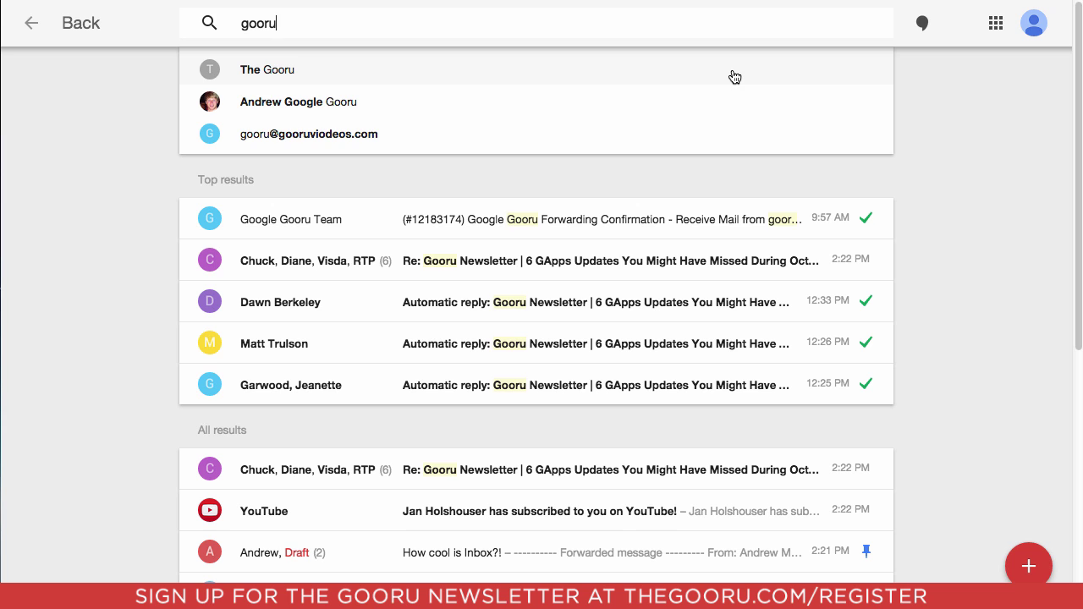
{"action": "key", "text": "Escape"}
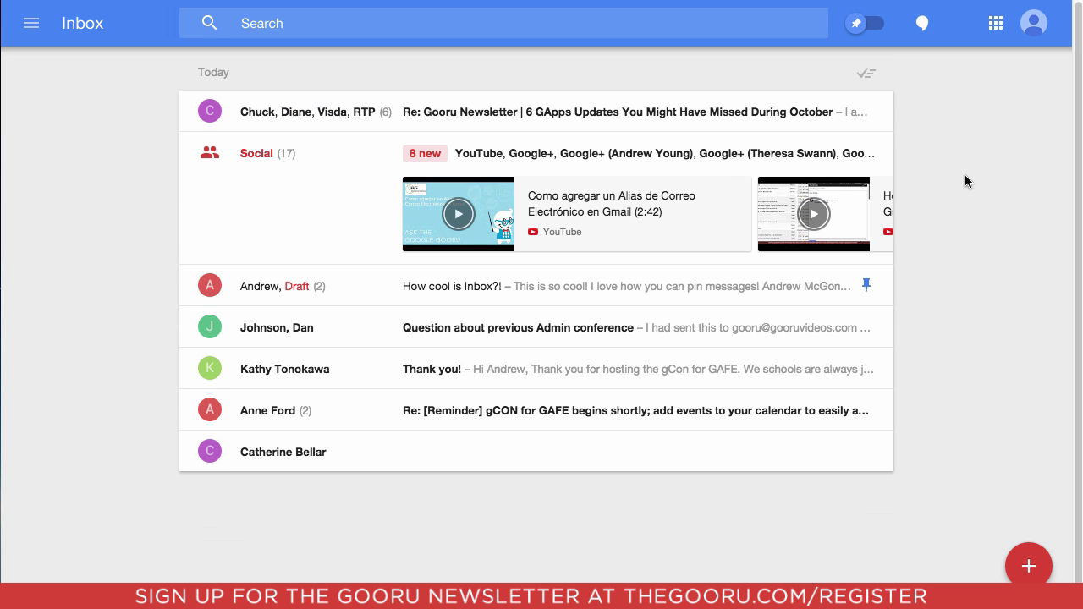